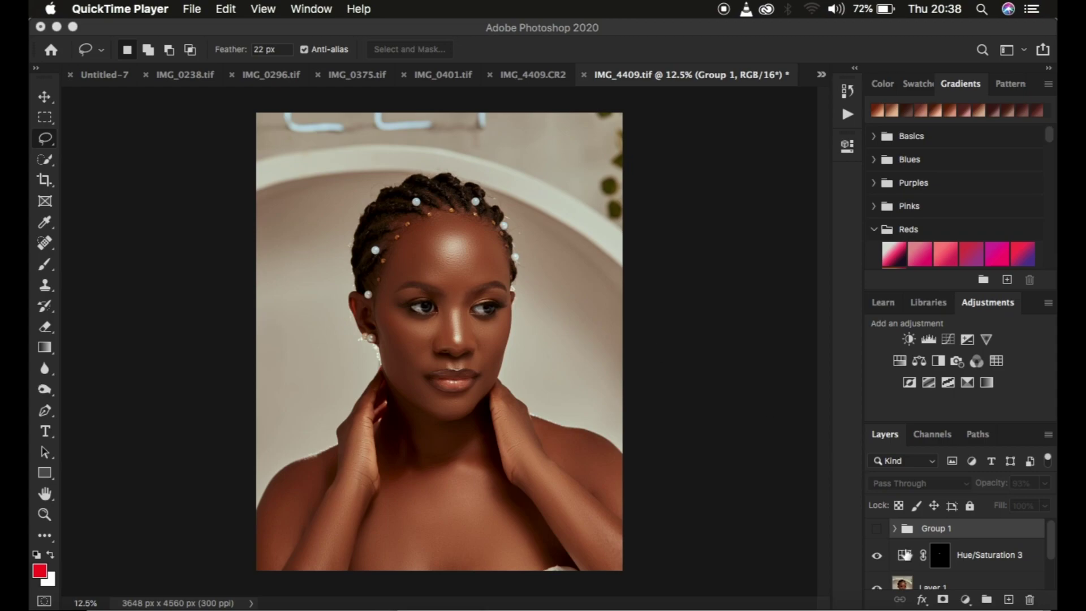
- Toggle Group 1 on and off to compare the darker skin, leaving it visible
left_click(877, 534)
left_click(877, 534)
left_click(877, 535)
left_click(877, 534)
left_click(877, 535)
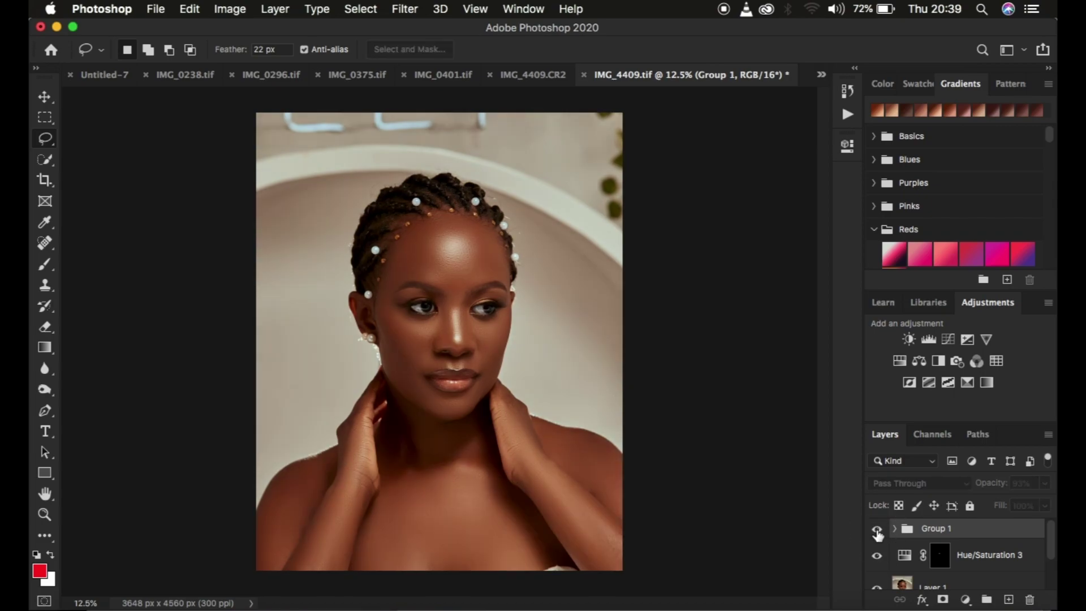
left_click(877, 534)
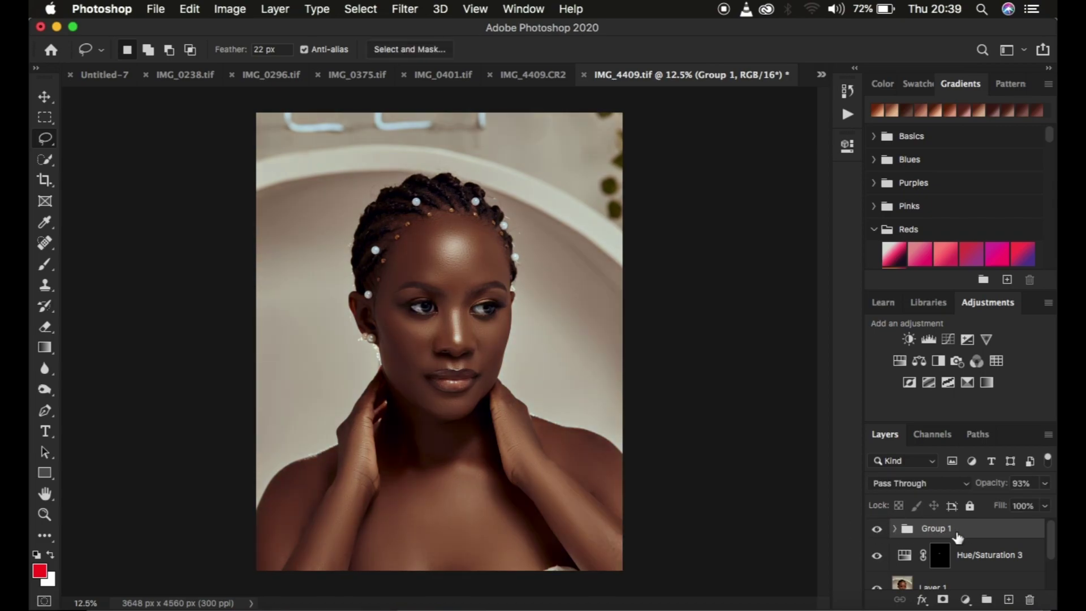
- Delete Group 1 to restore the lighter skin and bring up the new adjustment layer list
key("BackSpace")
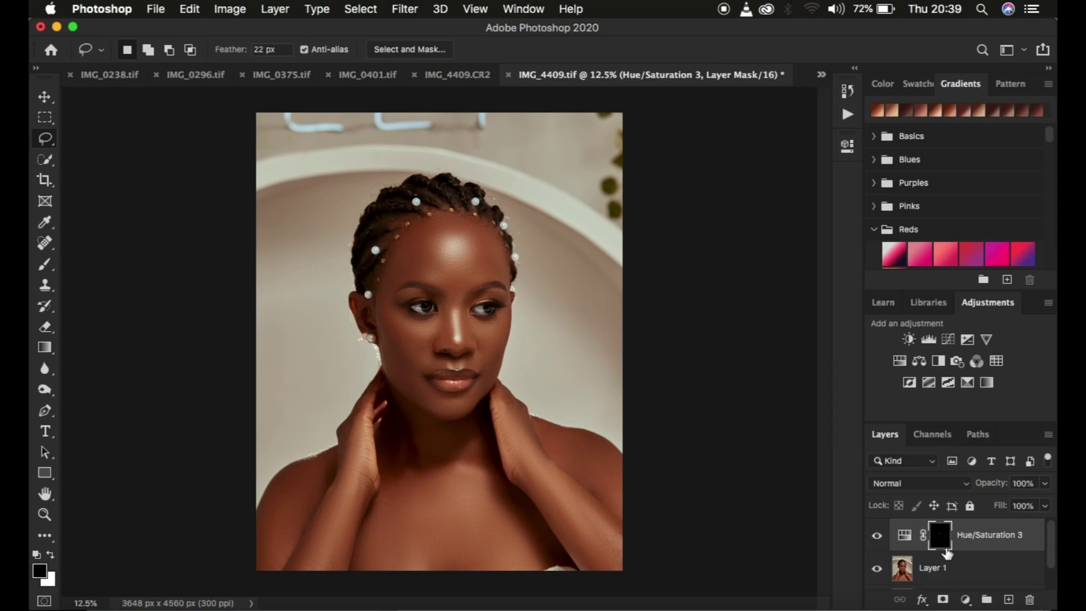
left_click(965, 601)
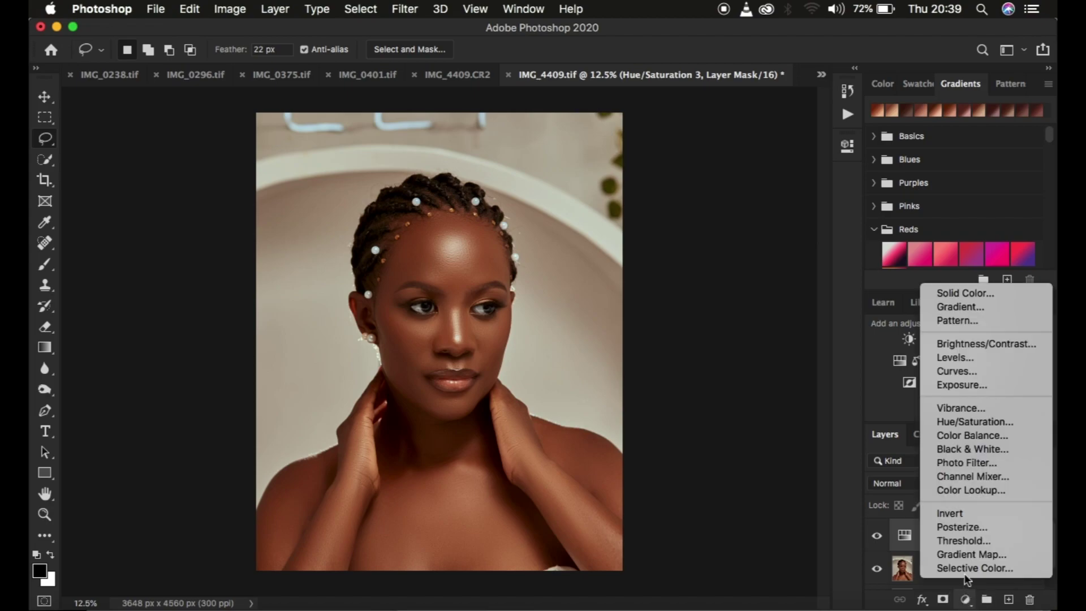
- Add a Hue/Saturation layer on the Reds with Saturation 0 and Lightness -42
left_click(955, 422)
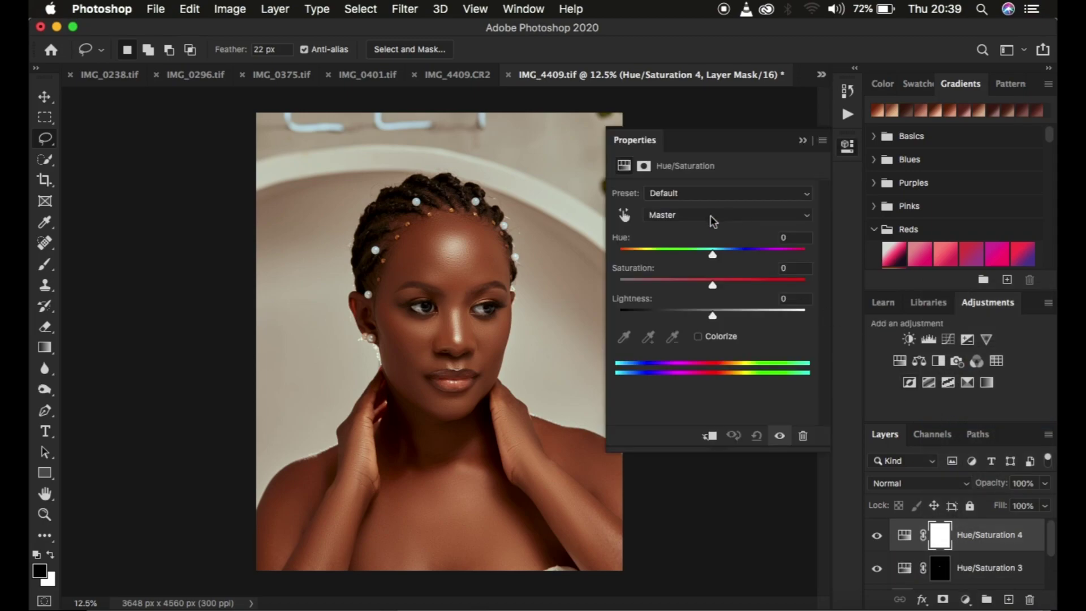
left_click(678, 214)
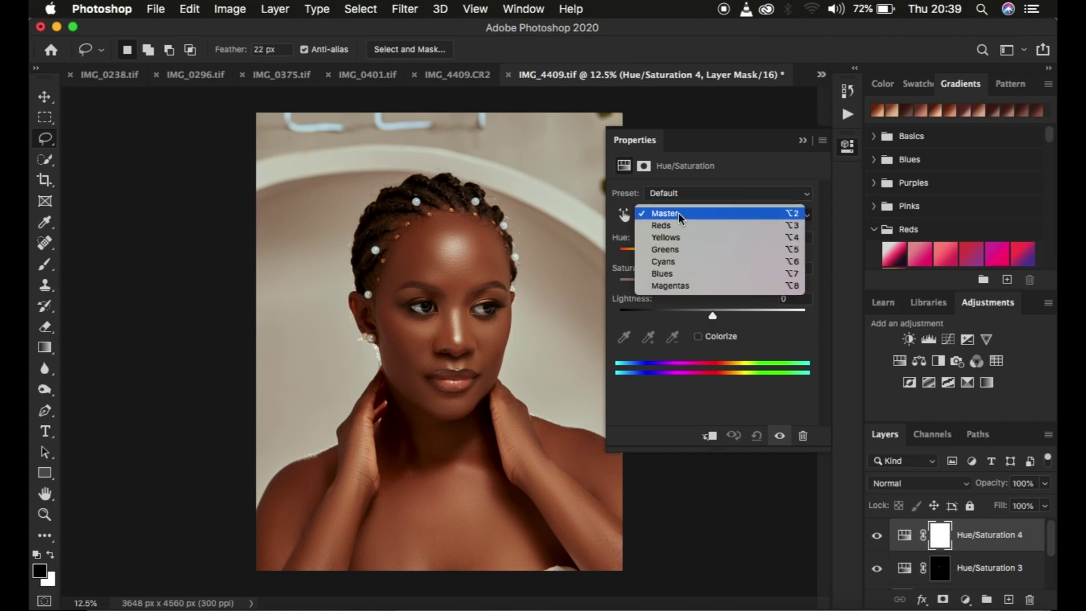
left_click(678, 227)
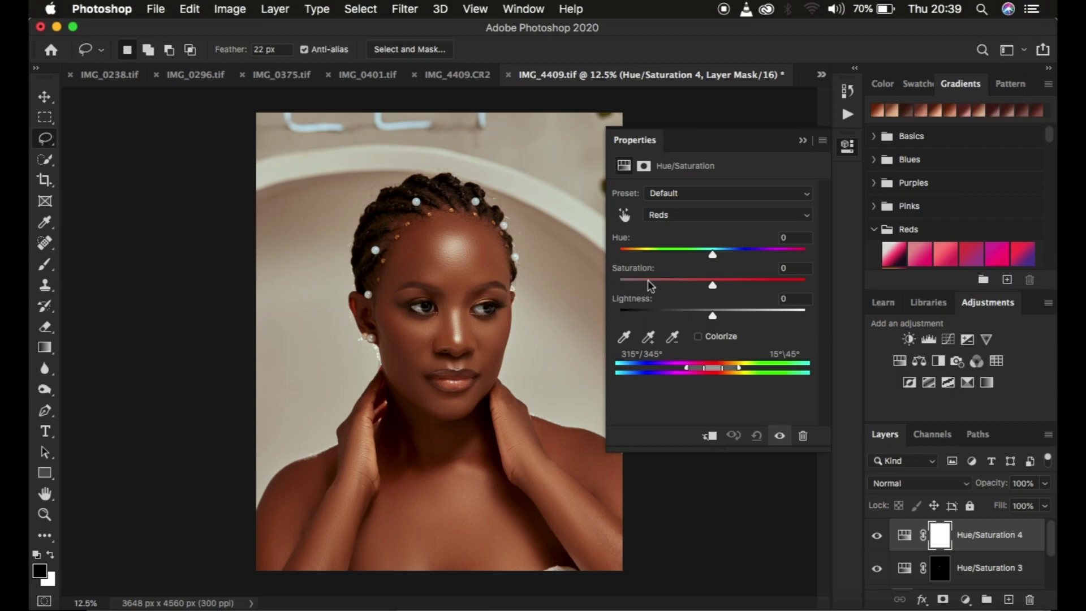
left_click_drag(711, 285, 608, 289)
left_click(630, 275)
type("0")
left_click_drag(711, 315, 675, 320)
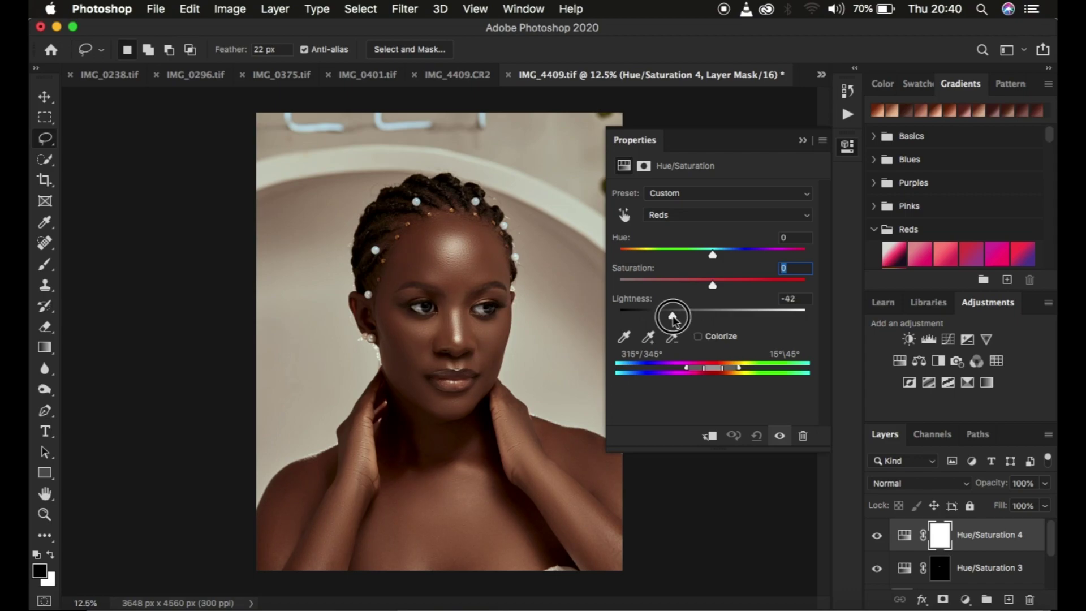
left_click_drag(673, 319, 673, 319)
left_click(965, 599)
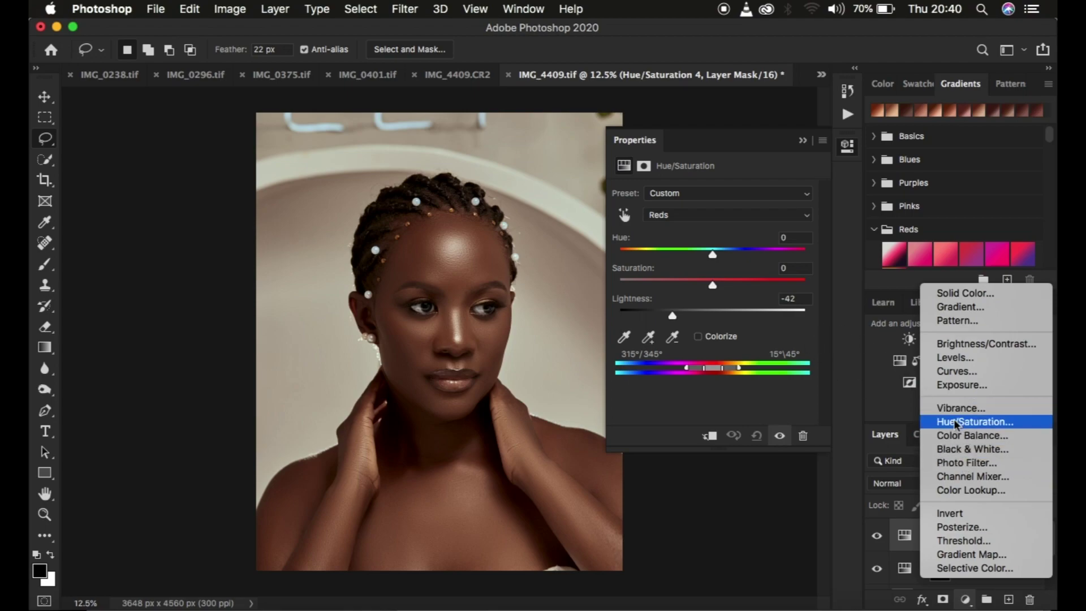
- Add Hue/Saturation 5 targeting the Yellows with Saturation lowered to -16
key("Escape")
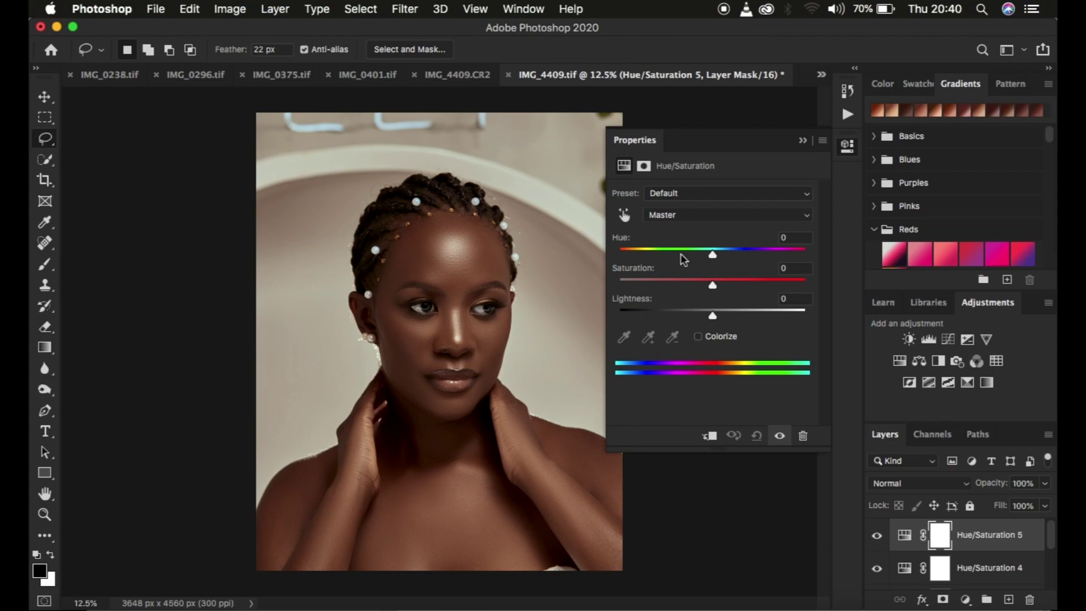
left_click(680, 214)
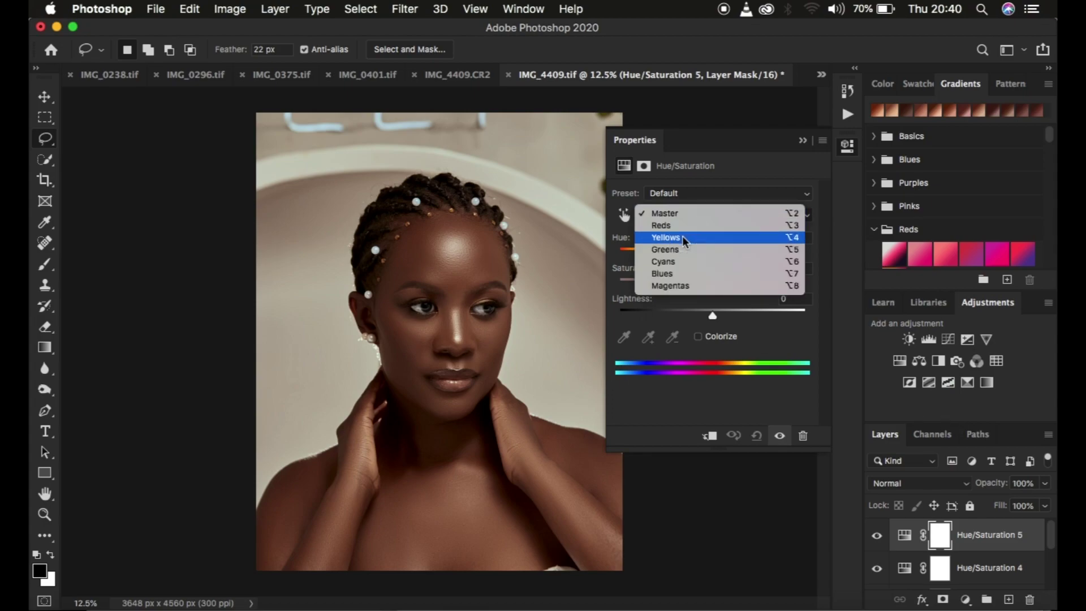
left_click(683, 237)
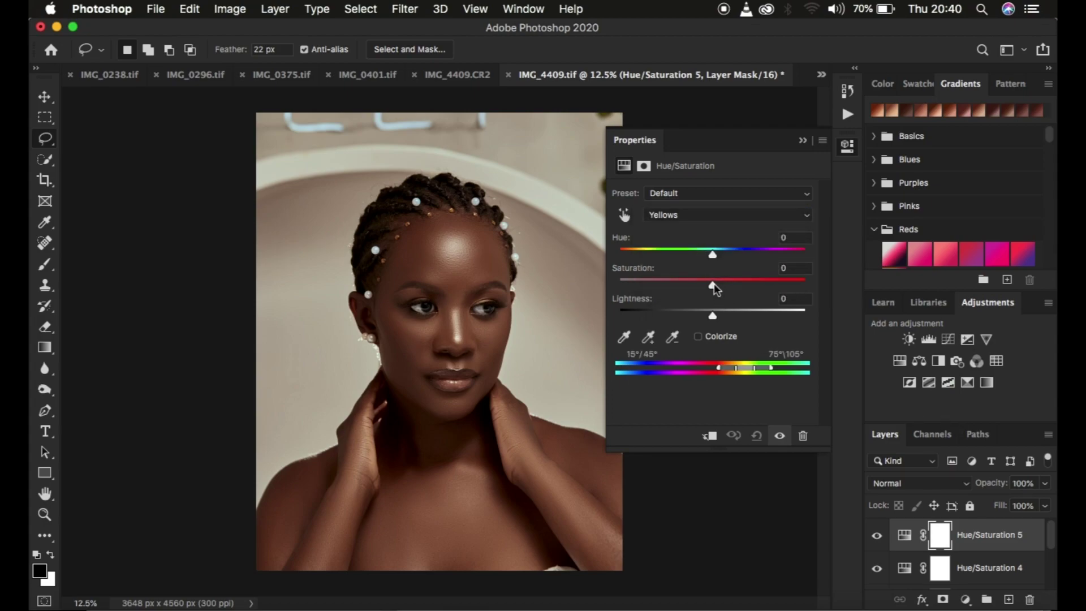
left_click_drag(713, 286, 688, 286)
left_click(801, 141)
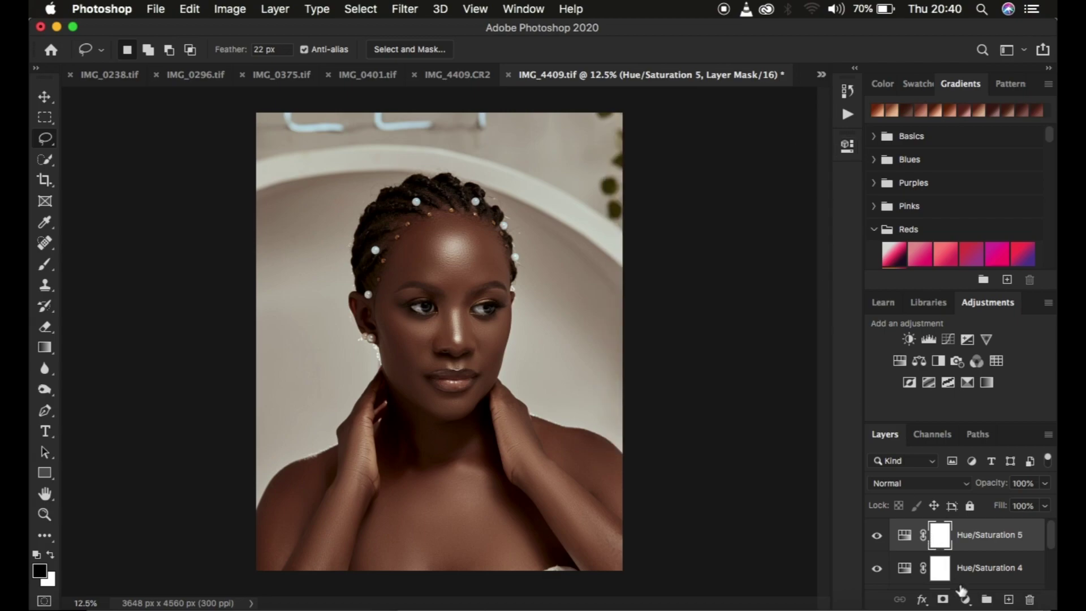
- Add a Black & White 1 layer blended in Multiply at 13% opacity
left_click(965, 599)
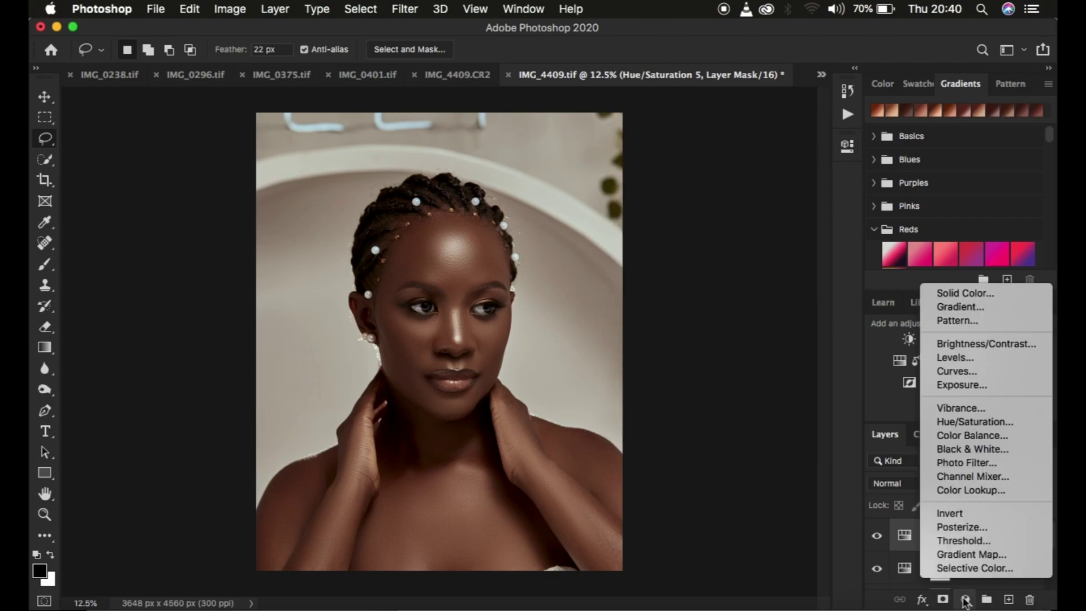
left_click(963, 451)
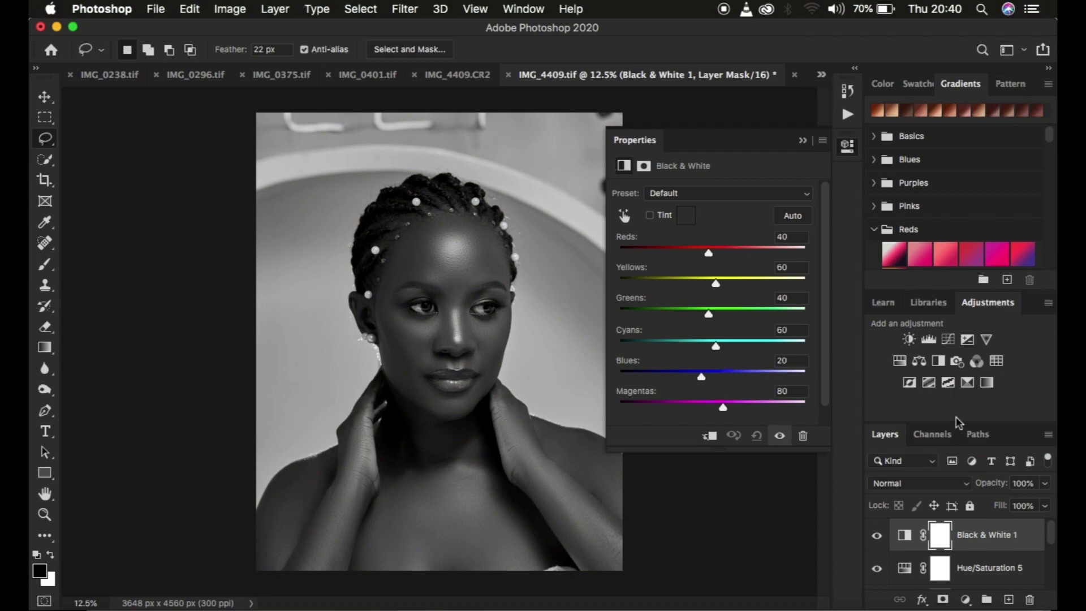
left_click(919, 485)
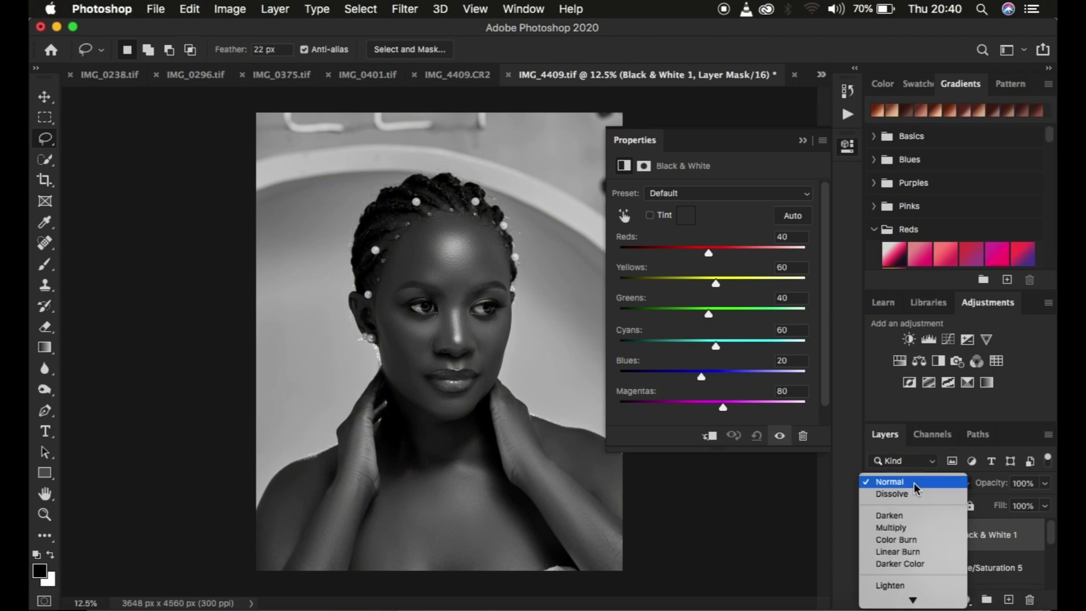
left_click(914, 528)
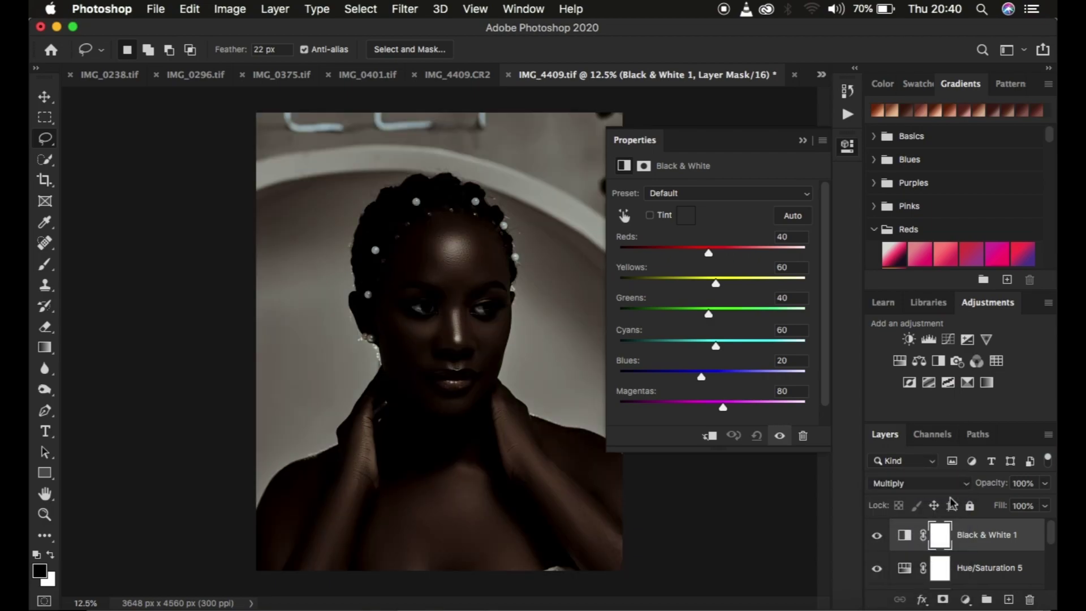
left_click_drag(985, 487, 918, 495)
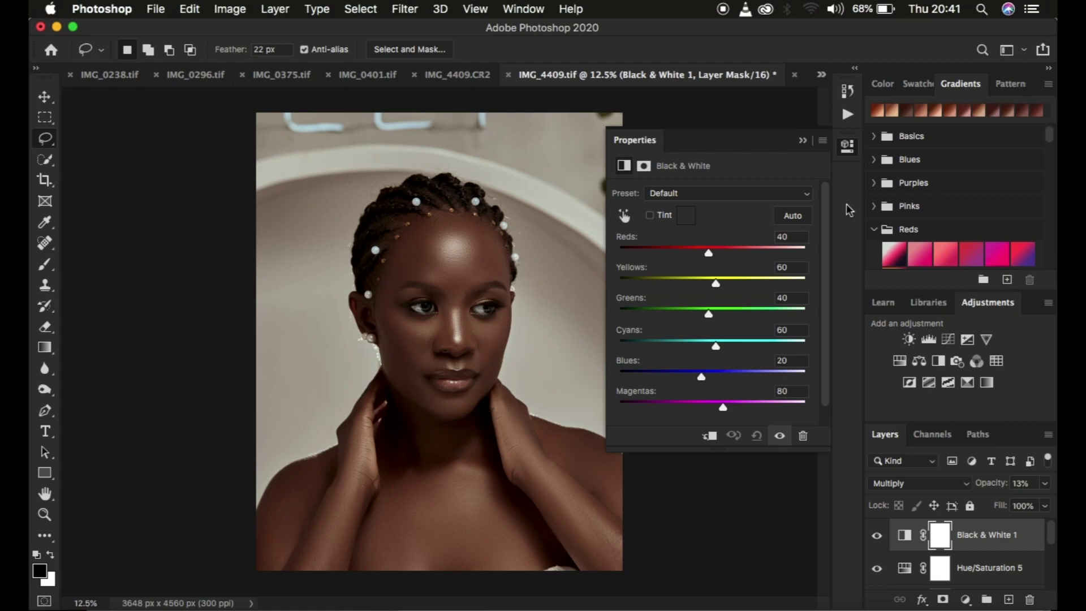
left_click(802, 140)
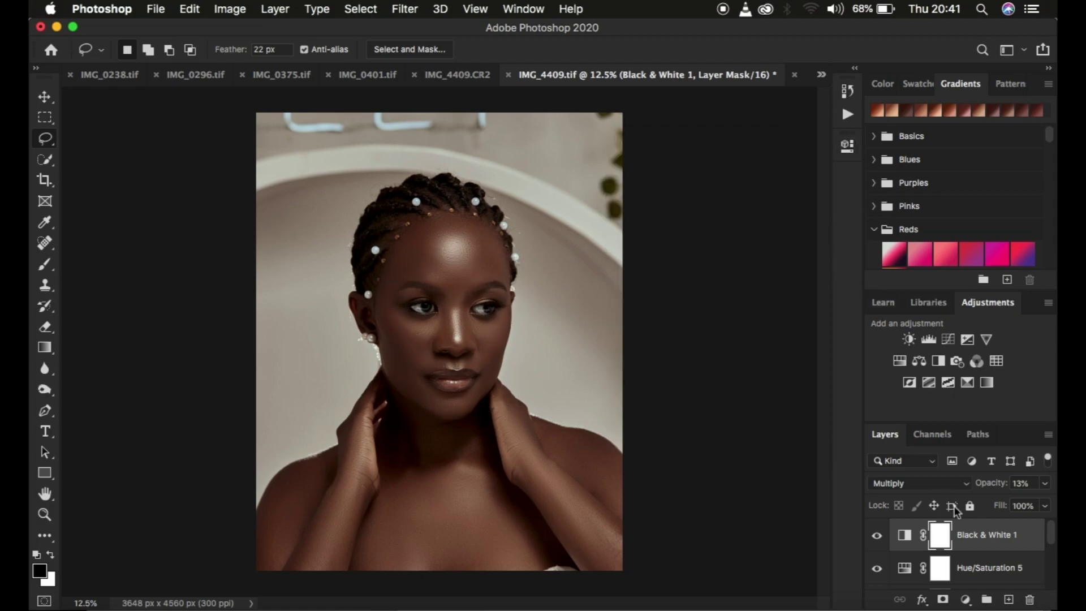
- Group Hue/Saturation 4 and Hue/Saturation 5 into Group 1
scroll(1042, 570, "down", 1)
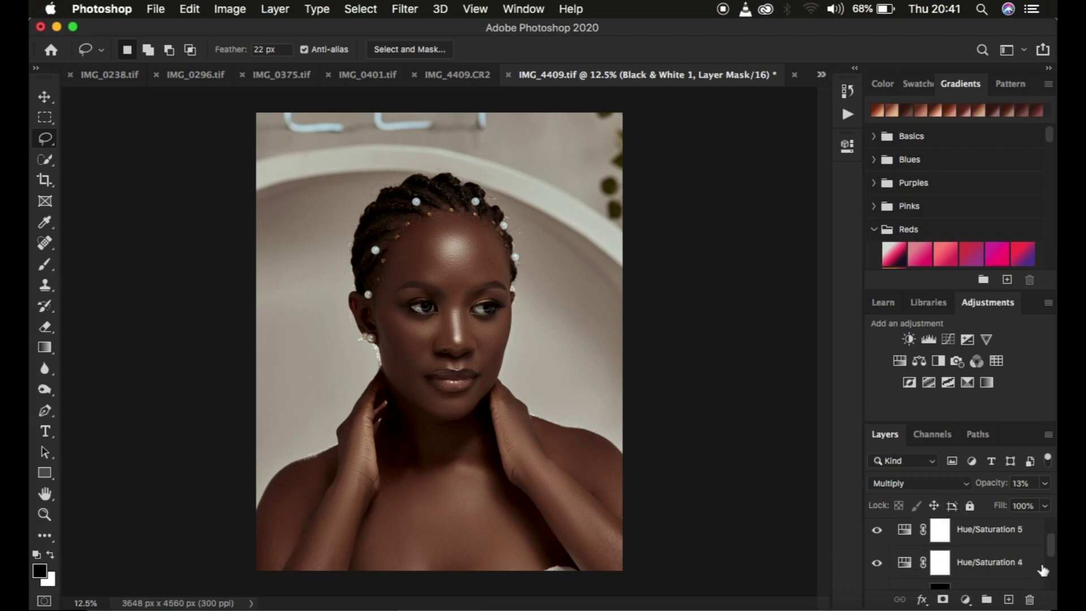
left_click(1006, 564, "shift")
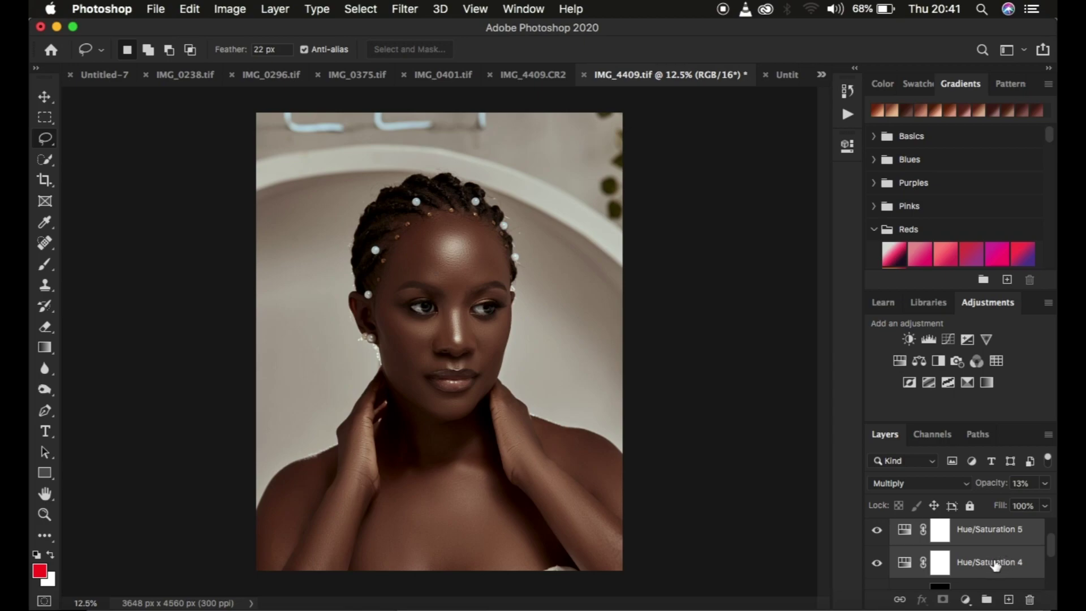
key("super+g")
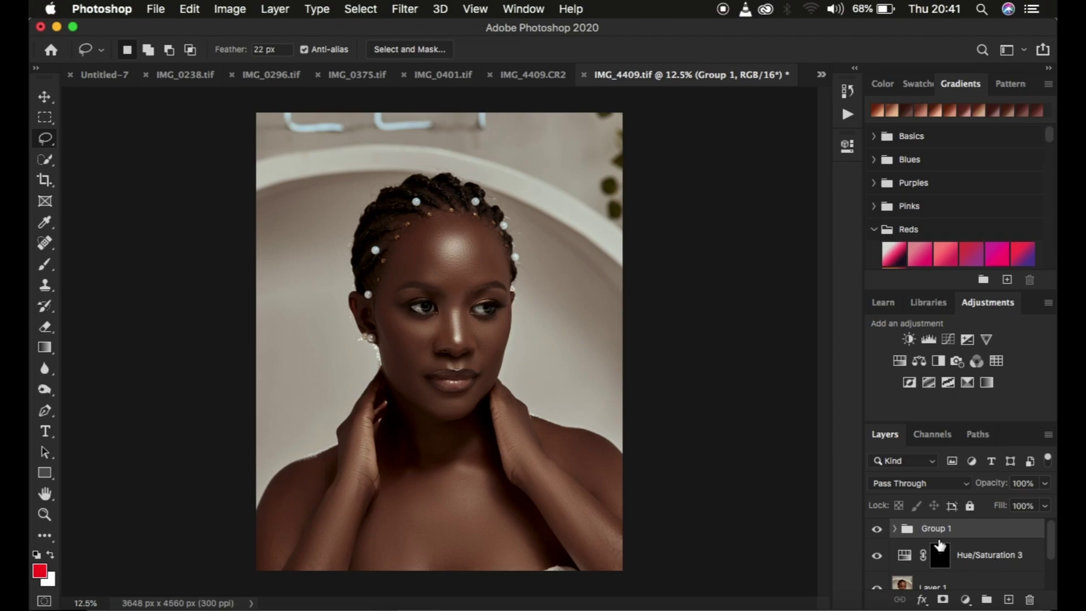
- Compare Group 1 on and off, set its opacity to 95%, and leave it hidden
left_click(877, 532)
left_click(877, 532)
left_click(877, 532)
left_click(877, 532)
mouse_move(990, 488)
left_mouse_down()
mouse_move(968, 486)
mouse_move(987, 487)
left_mouse_up()
left_click(876, 531)
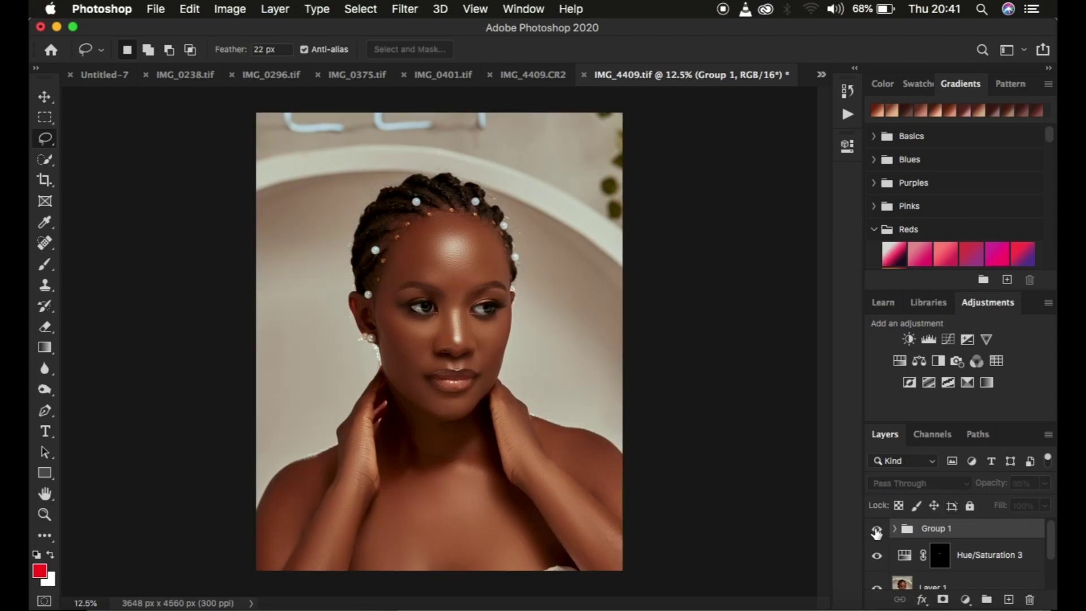
- Compare the portrait with Group 1 on and off, then give Group 1 a black-filled mask
left_click(876, 531)
left_click(876, 532)
left_click(876, 531)
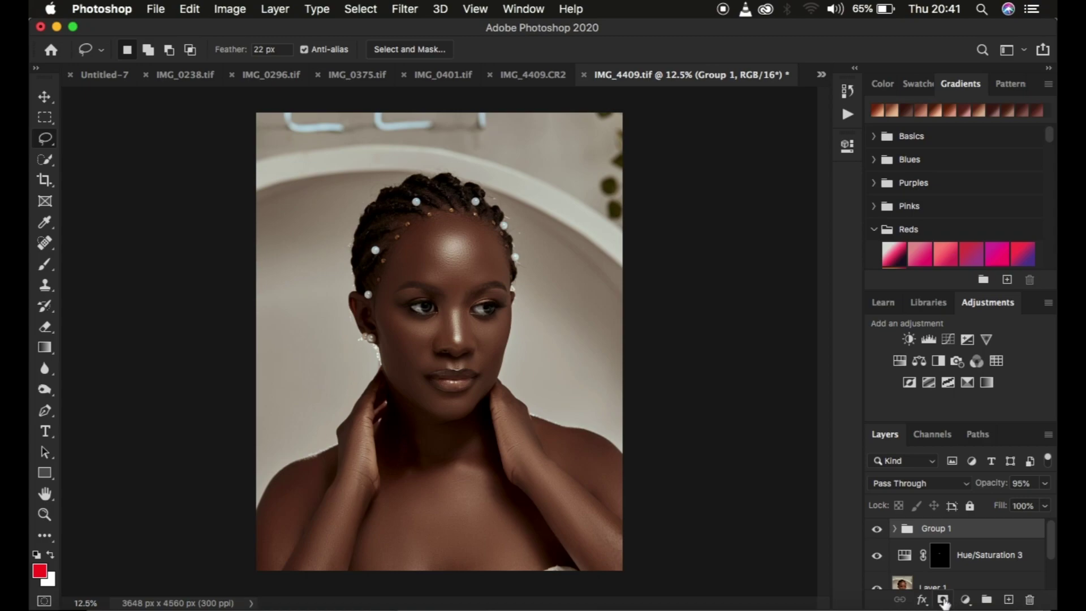
left_click(943, 601, "alt")
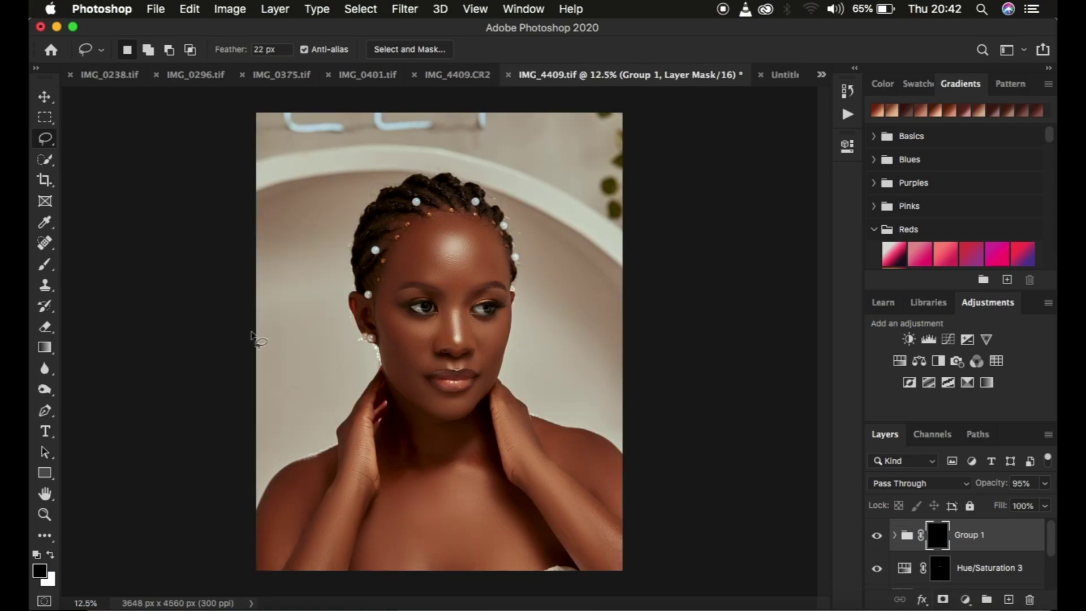
- Set up a Soft Round brush painting white at 500 px
left_click(46, 265)
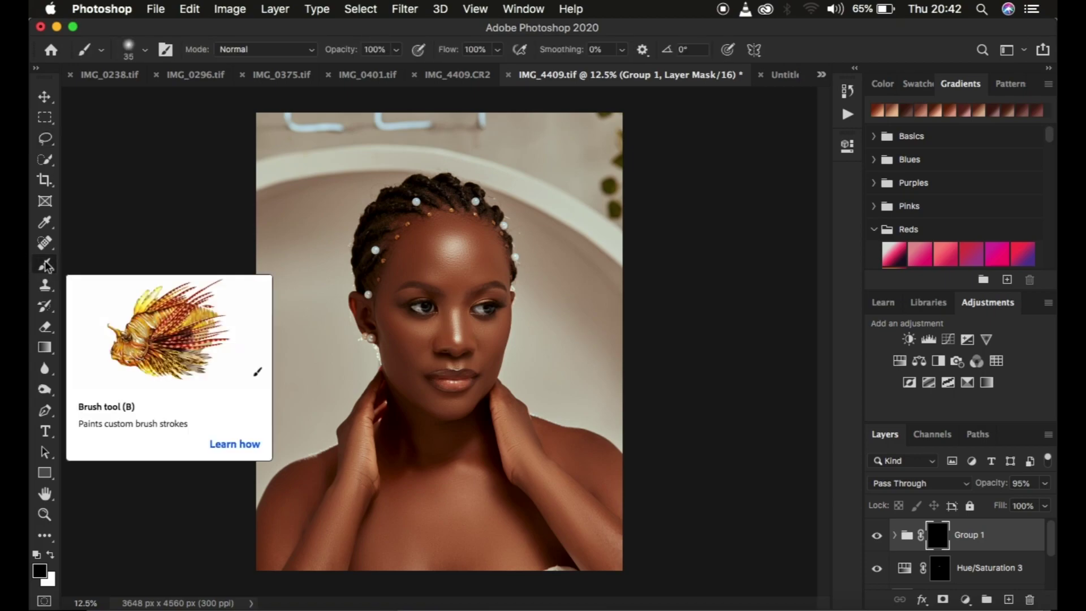
left_click(144, 53)
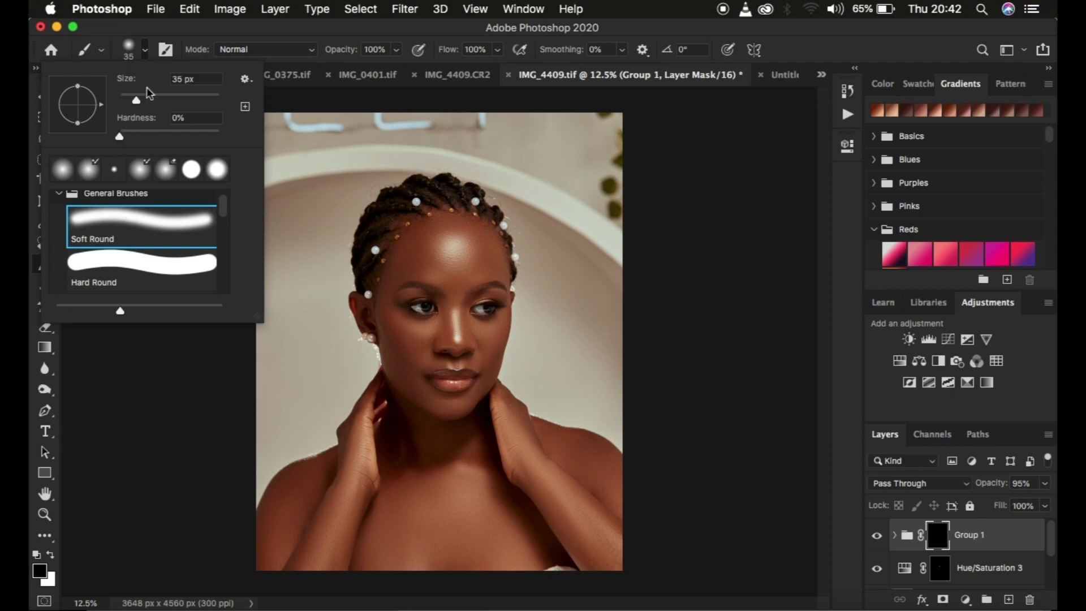
left_click(145, 50)
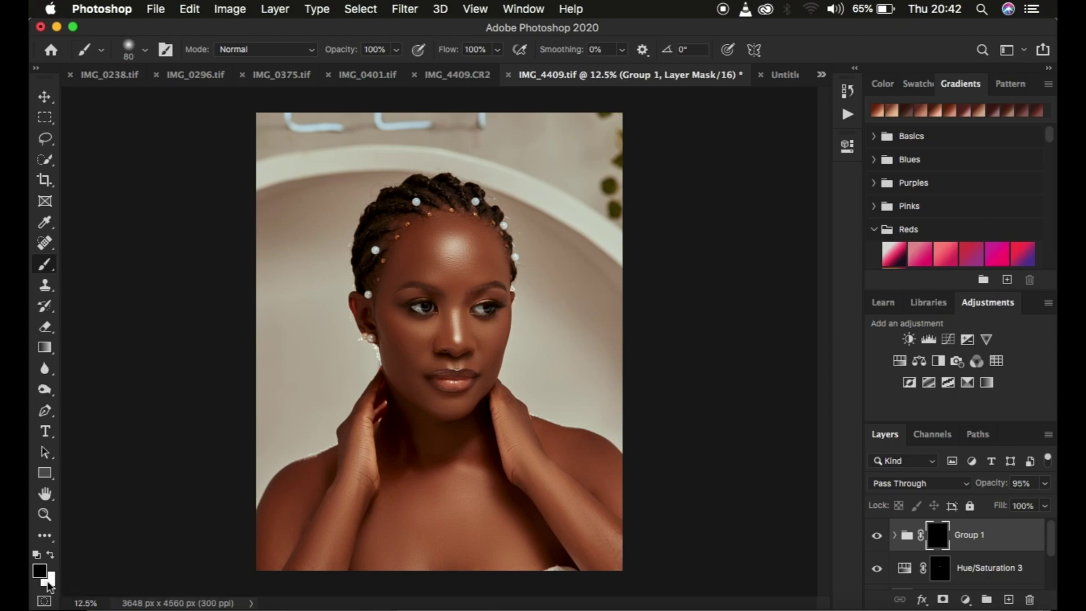
key("x")
key("x")
key("x")
key("x")
key("x")
key("x")
key("x")
key("bracketright")
key("bracketright")
key("bracketright")
key("bracketright")
key("bracketright")
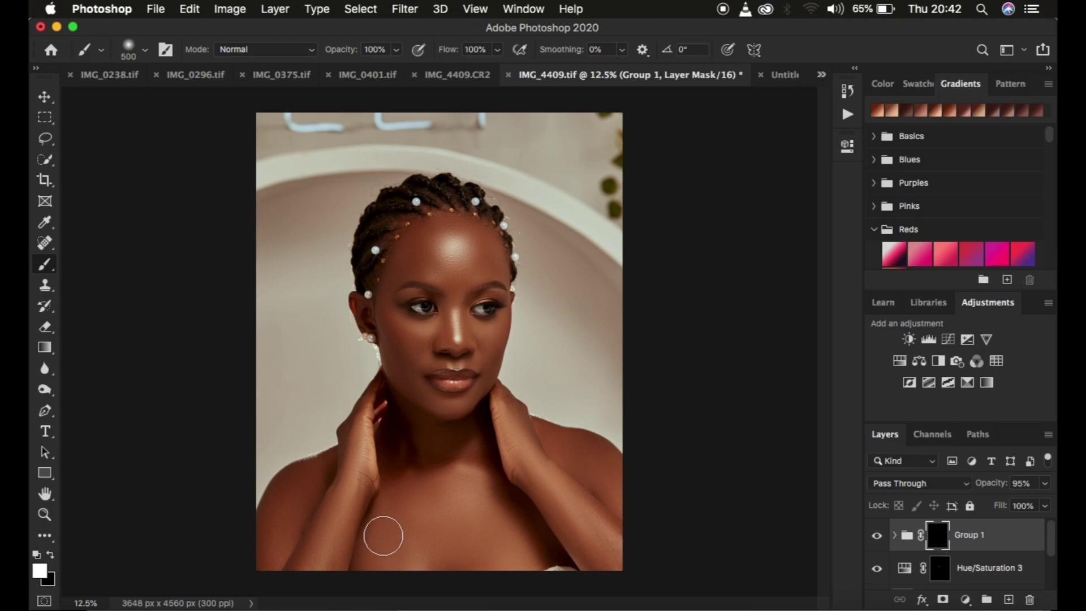
- Paint white on Group 1's mask over the skin with a 900 px brush, then compare before and after
mouse_move(363, 511)
left_mouse_down()
mouse_move(302, 508)
mouse_move(327, 495)
mouse_move(314, 498)
mouse_move(286, 511)
mouse_move(287, 538)
mouse_move(371, 548)
mouse_move(385, 505)
mouse_move(405, 489)
mouse_move(439, 376)
mouse_move(418, 277)
mouse_move(401, 275)
mouse_move(415, 289)
mouse_move(417, 249)
mouse_move(407, 304)
mouse_move(422, 313)
mouse_move(429, 244)
mouse_move(443, 243)
mouse_move(445, 339)
mouse_move(443, 305)
mouse_move(470, 407)
mouse_move(462, 401)
mouse_move(505, 455)
mouse_move(578, 480)
mouse_move(538, 458)
mouse_move(605, 490)
mouse_move(496, 484)
mouse_move(487, 531)
mouse_move(549, 525)
mouse_move(536, 504)
mouse_move(462, 474)
mouse_move(459, 521)
mouse_move(499, 540)
mouse_move(540, 524)
mouse_move(462, 533)
mouse_move(584, 530)
mouse_move(504, 541)
mouse_move(319, 536)
mouse_move(274, 561)
mouse_move(409, 441)
mouse_move(410, 400)
mouse_move(373, 285)
mouse_move(379, 250)
mouse_move(421, 218)
mouse_move(452, 218)
mouse_move(471, 252)
mouse_move(422, 218)
mouse_move(460, 235)
mouse_move(471, 299)
mouse_move(478, 269)
mouse_move(476, 300)
mouse_move(458, 320)
mouse_move(453, 393)
mouse_move(515, 456)
mouse_move(484, 534)
mouse_move(594, 538)
mouse_move(460, 560)
mouse_move(341, 514)
mouse_move(417, 247)
mouse_move(456, 247)
left_mouse_up()
key("bracketright")
key("bracketright")
key("bracketright")
key("bracketright")
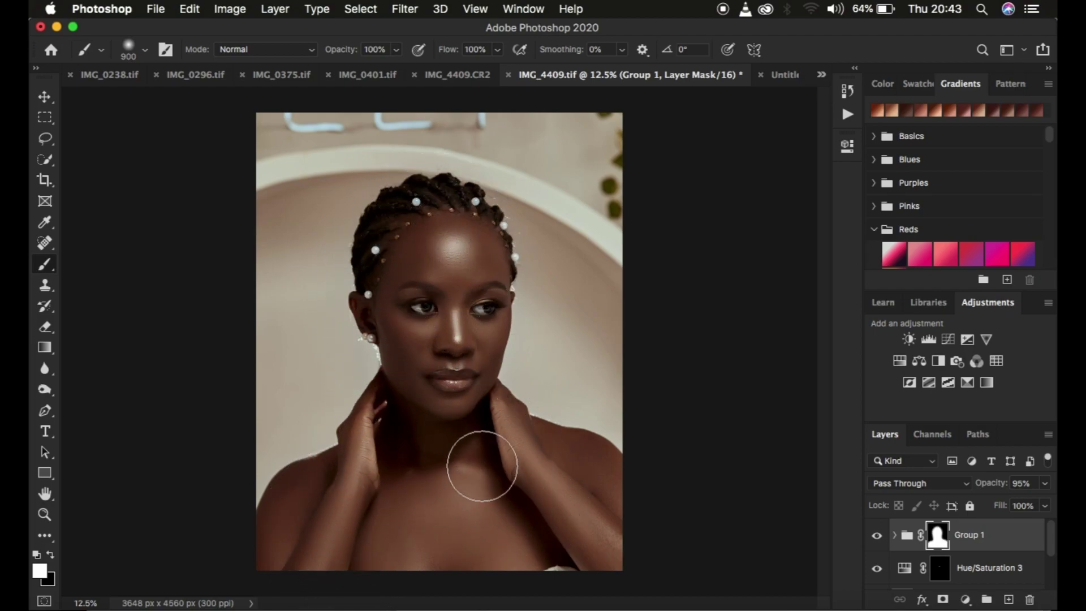
left_click(877, 541)
left_click(877, 541)
left_click(877, 541)
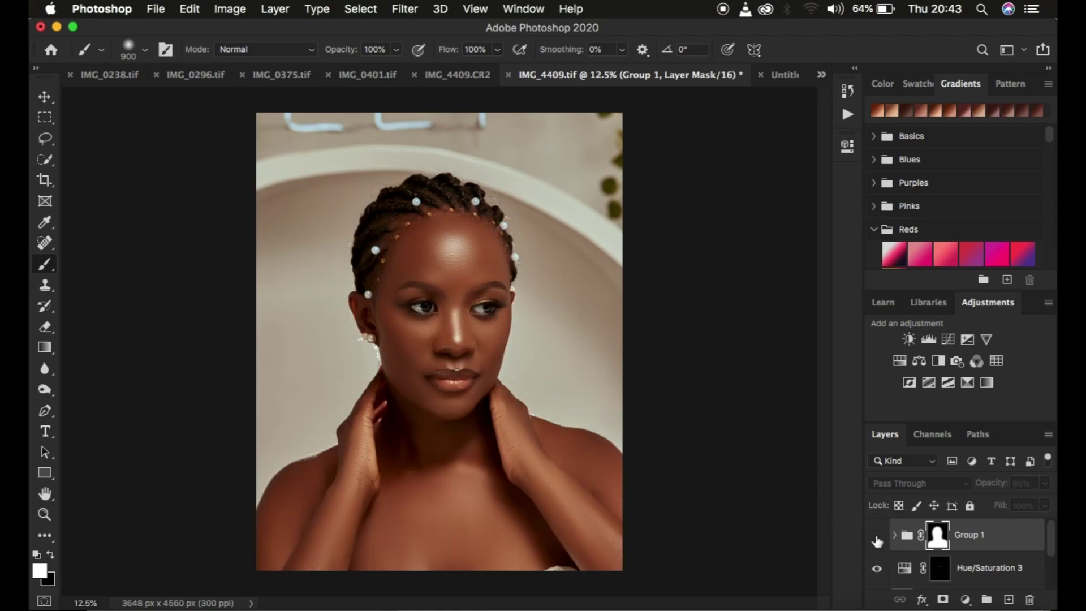
left_click(877, 541)
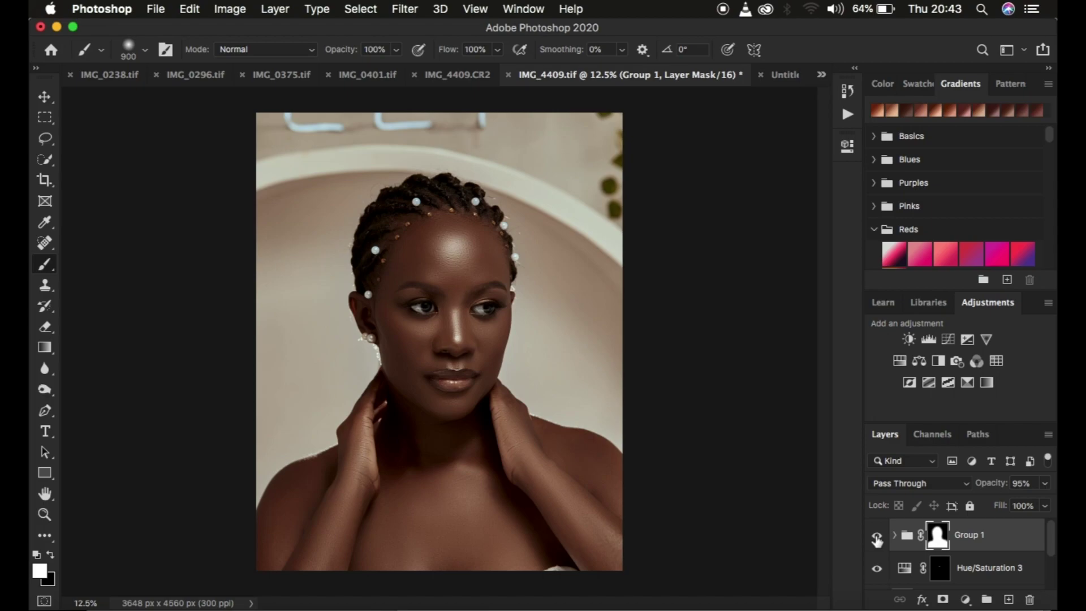